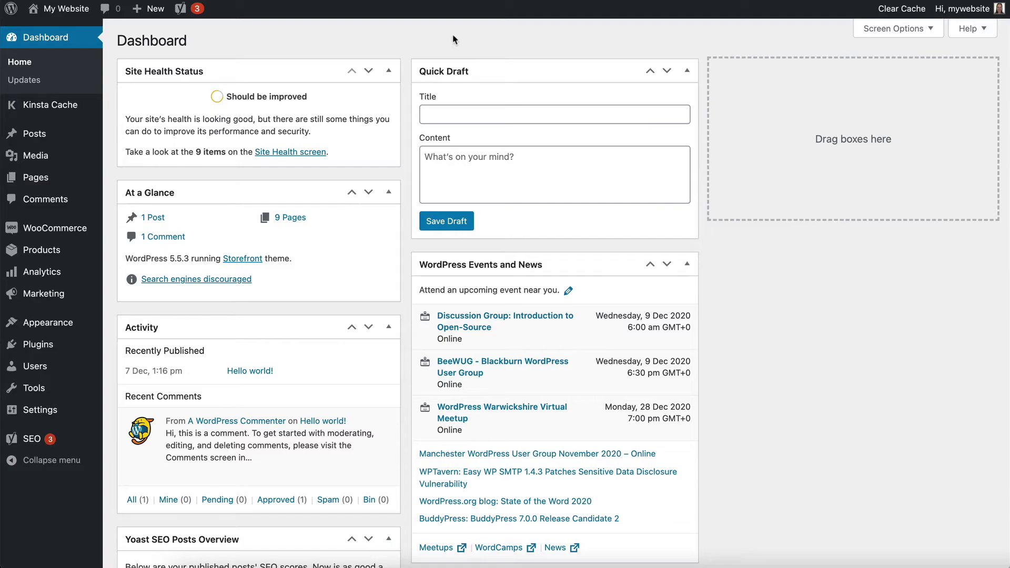
# Go to WooCommerce Settings > Shipping to list the United Kingdom (UK) and fallback zones
pyautogui.moveTo(50, 233)
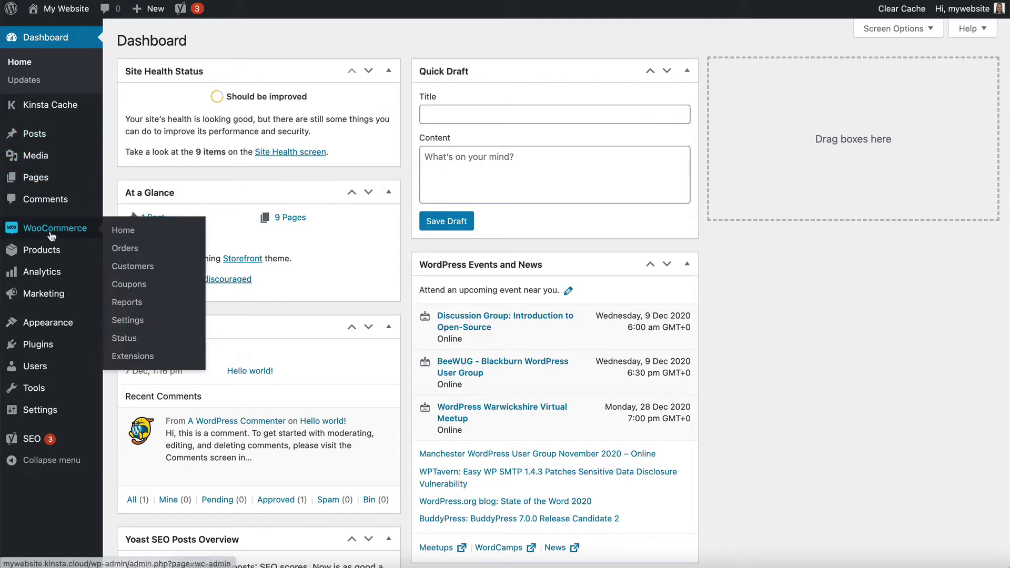
pyautogui.click(126, 320)
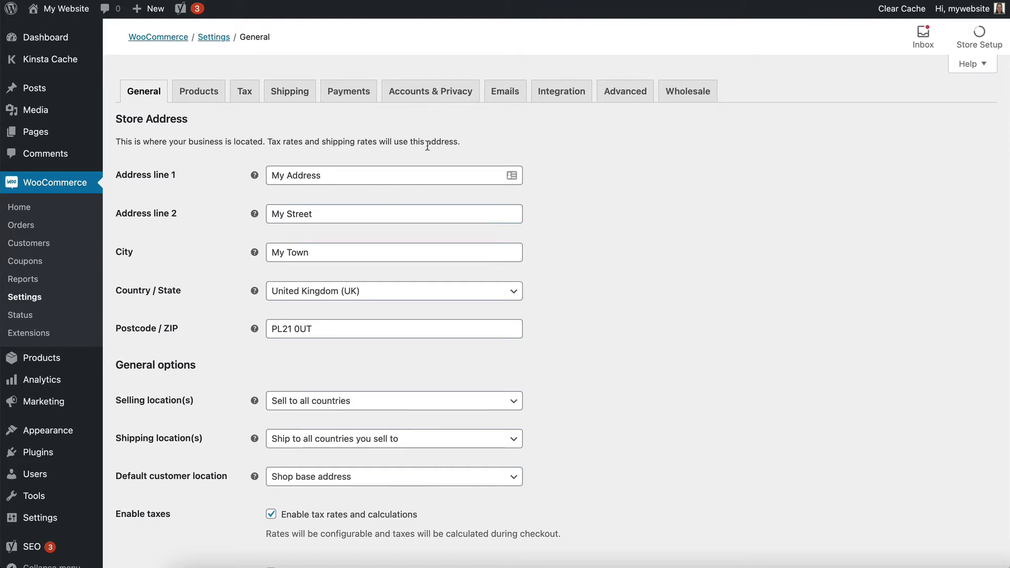
pyautogui.click(292, 96)
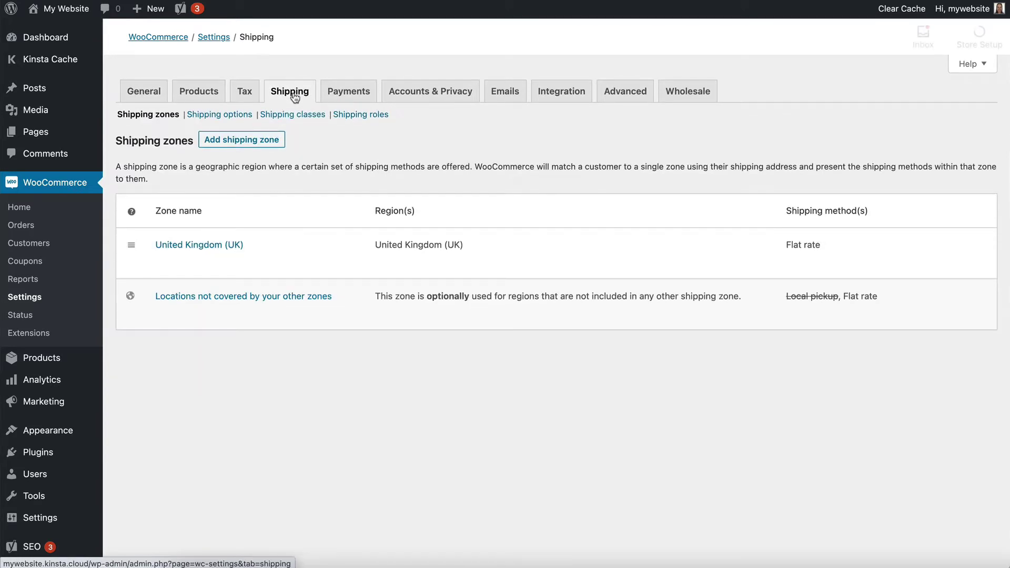
# Show the Shipping roles page with role permissions for Flat rate, Free shipping and Local pickup
pyautogui.moveTo(407, 254)
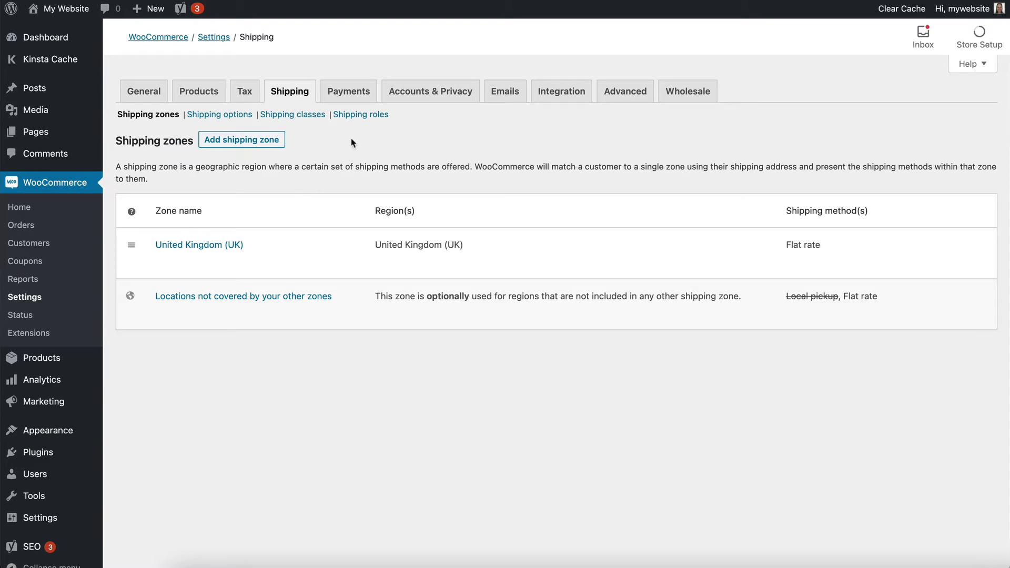
pyautogui.click(362, 116)
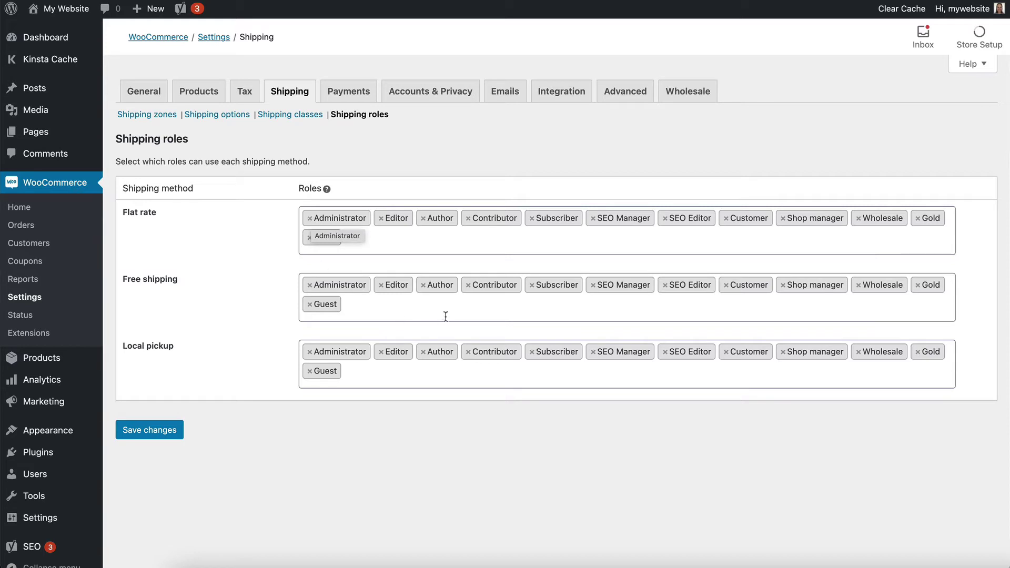
# Limit Flat rate to the Administrator and Customer roles only
pyautogui.click(664, 218)
pyautogui.click(310, 218)
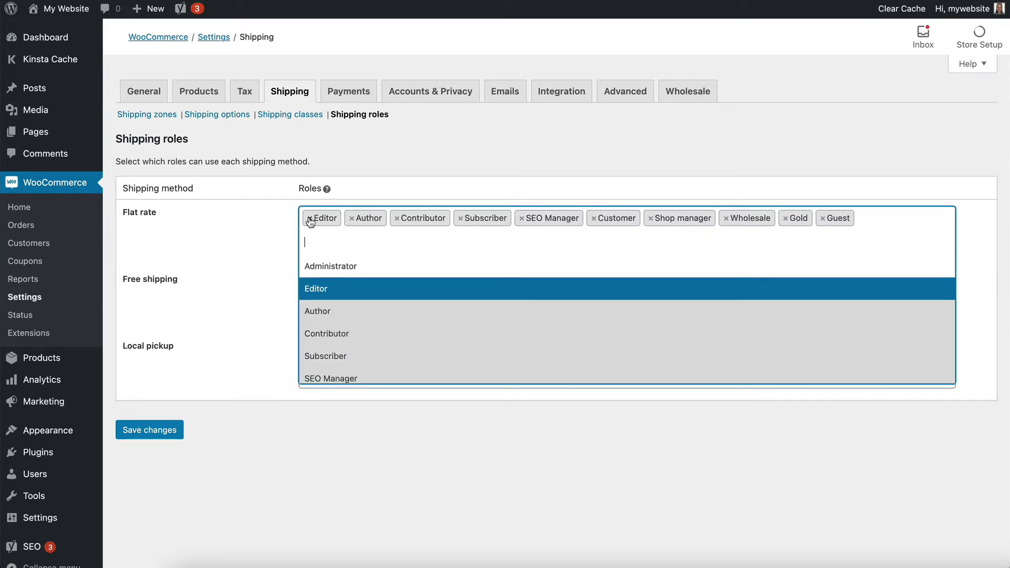
pyautogui.click(310, 218)
pyautogui.click(309, 219)
pyautogui.click(309, 219)
pyautogui.click(310, 219)
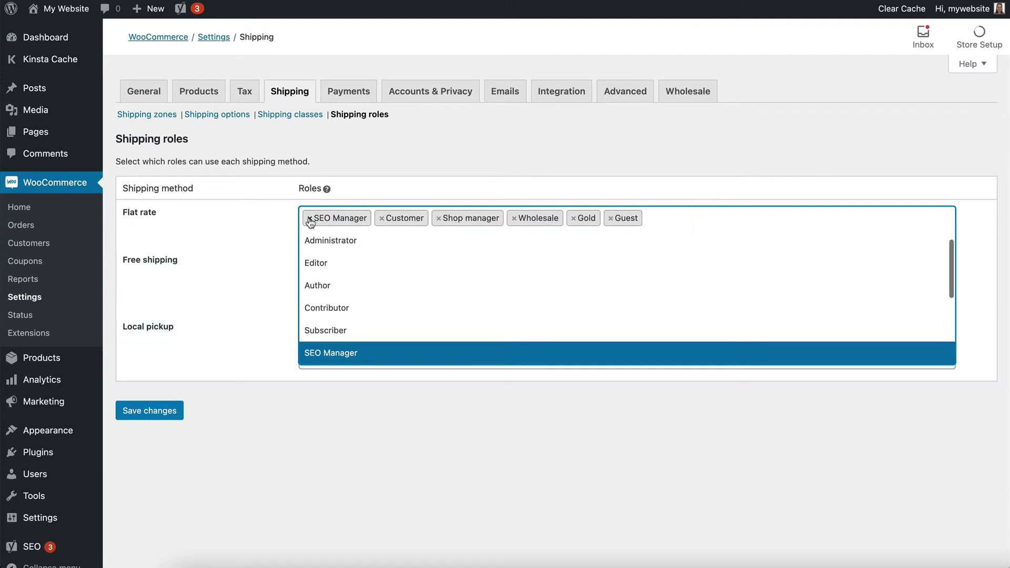
pyautogui.click(310, 219)
pyautogui.click(367, 219)
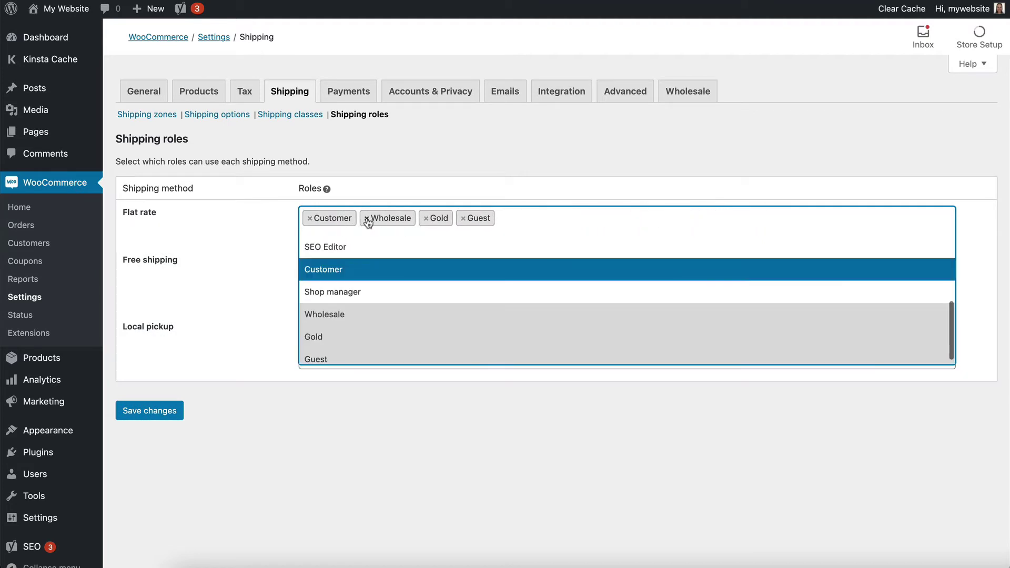
pyautogui.click(367, 219)
pyautogui.click(367, 219)
pyautogui.click(368, 219)
pyautogui.click(387, 231)
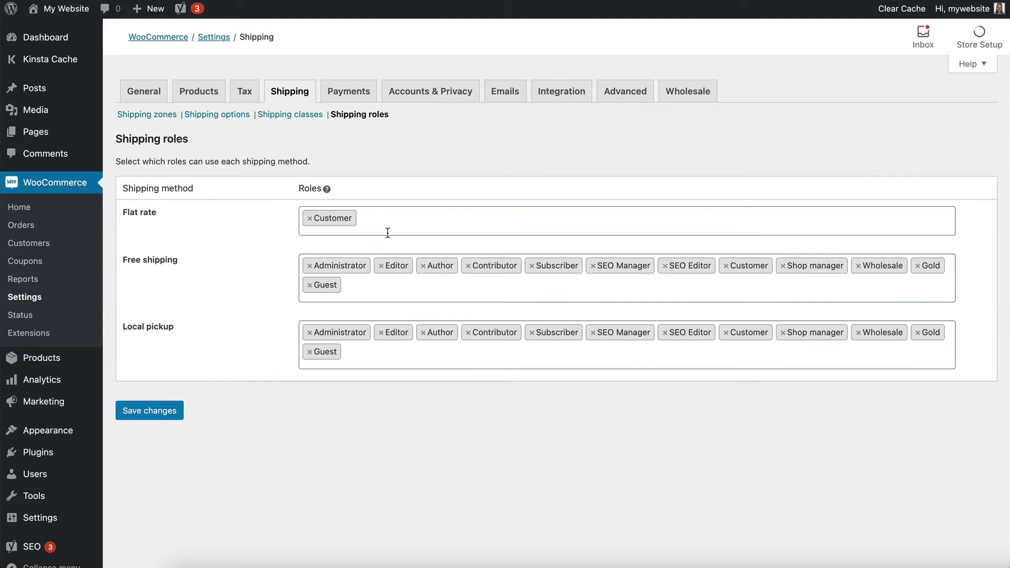
pyautogui.click(388, 231)
pyautogui.write('admin')
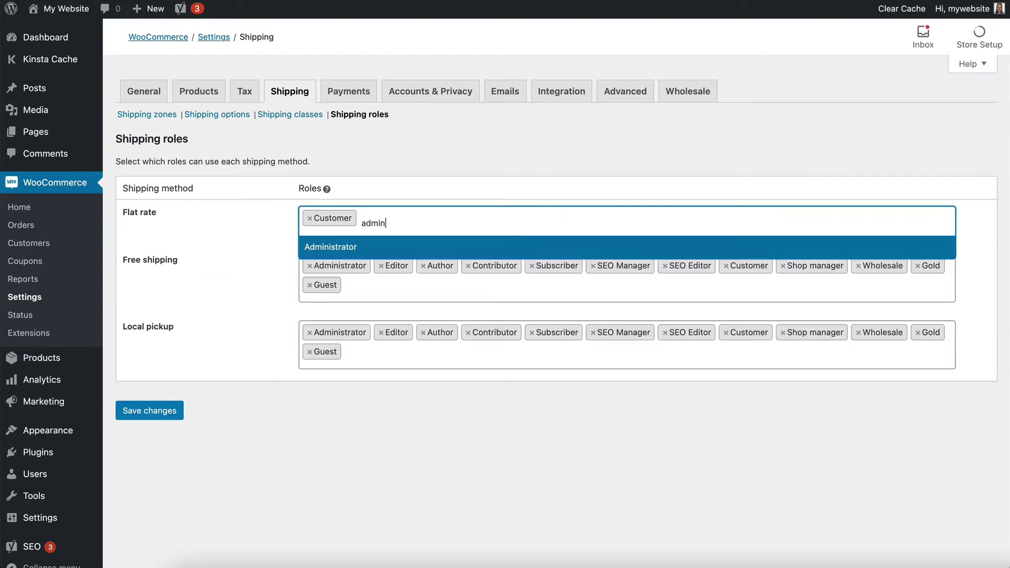
pyautogui.click(349, 247)
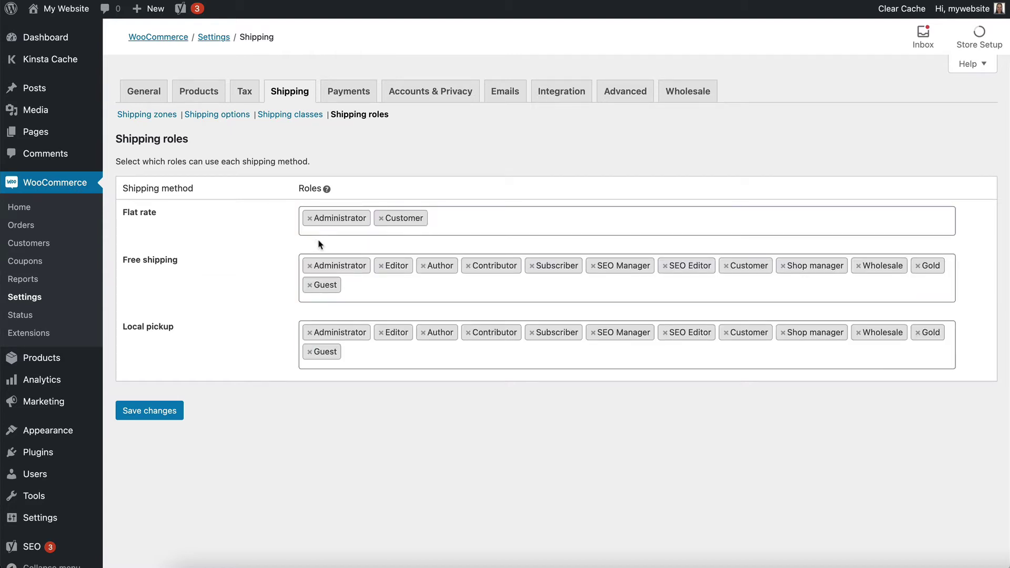
# Restrict Free shipping to Administrator, Wholesale and Gold
pyautogui.click(310, 265)
pyautogui.click(310, 266)
pyautogui.click(309, 265)
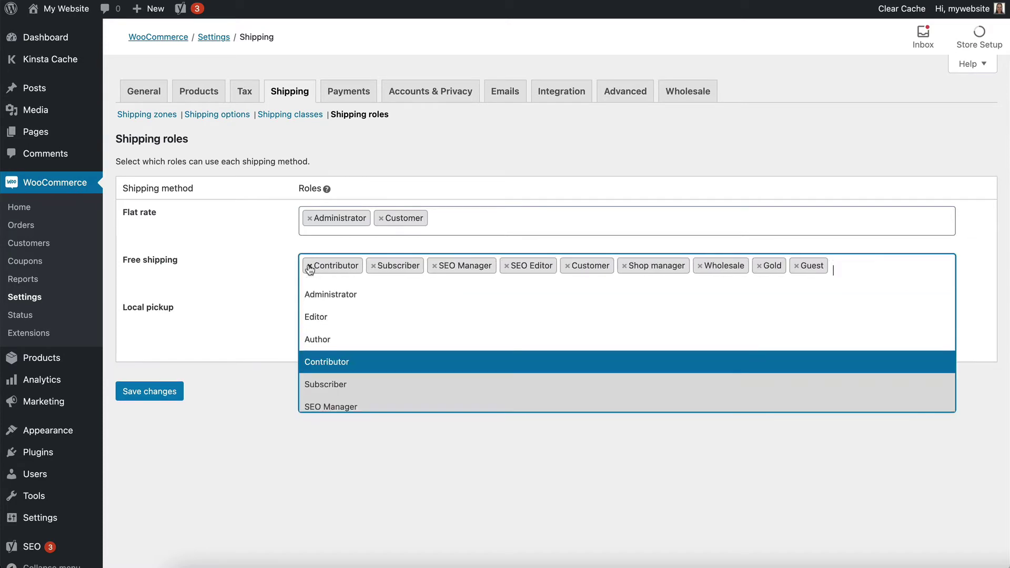
pyautogui.click(309, 266)
pyautogui.click(309, 266)
pyautogui.click(310, 266)
pyautogui.click(309, 266)
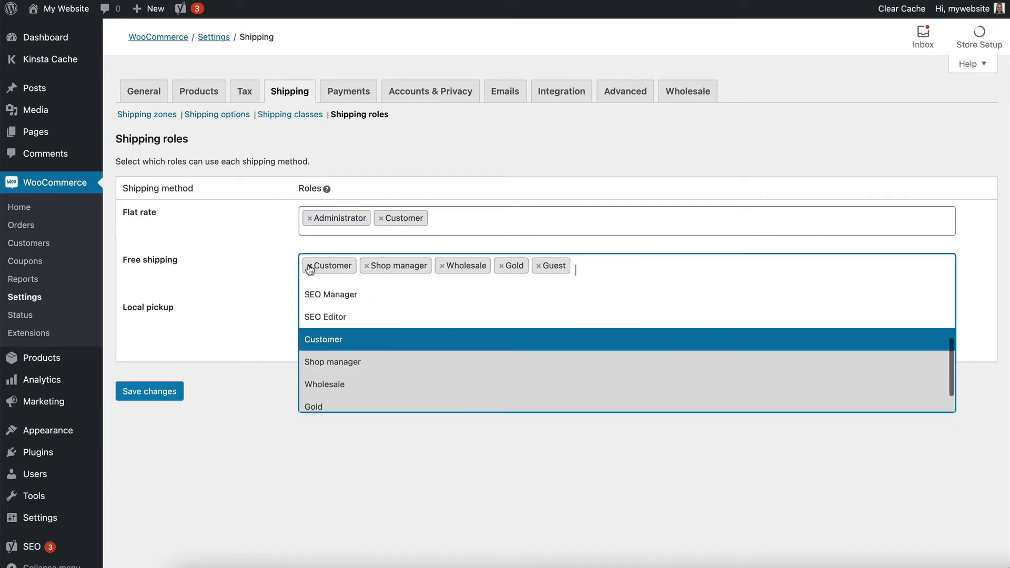
pyautogui.click(310, 266)
pyautogui.click(309, 266)
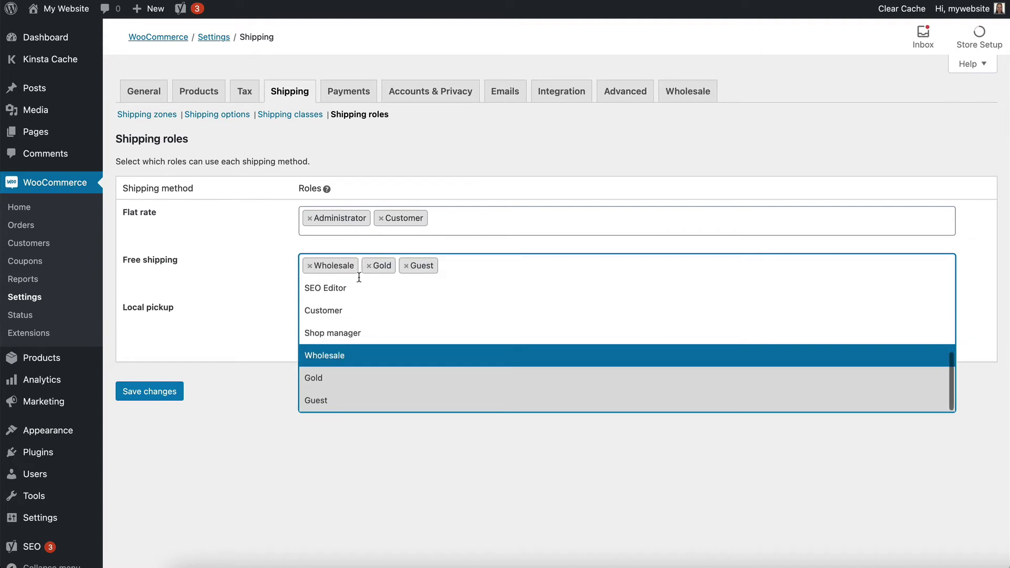
pyautogui.click(404, 266)
pyautogui.click(235, 282)
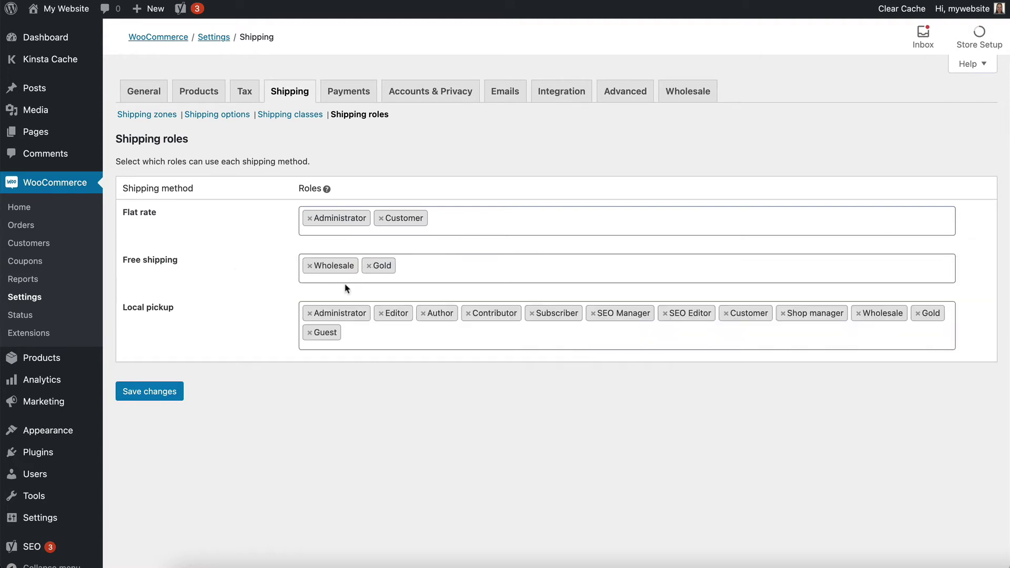
pyautogui.click(404, 265)
pyautogui.write('admin')
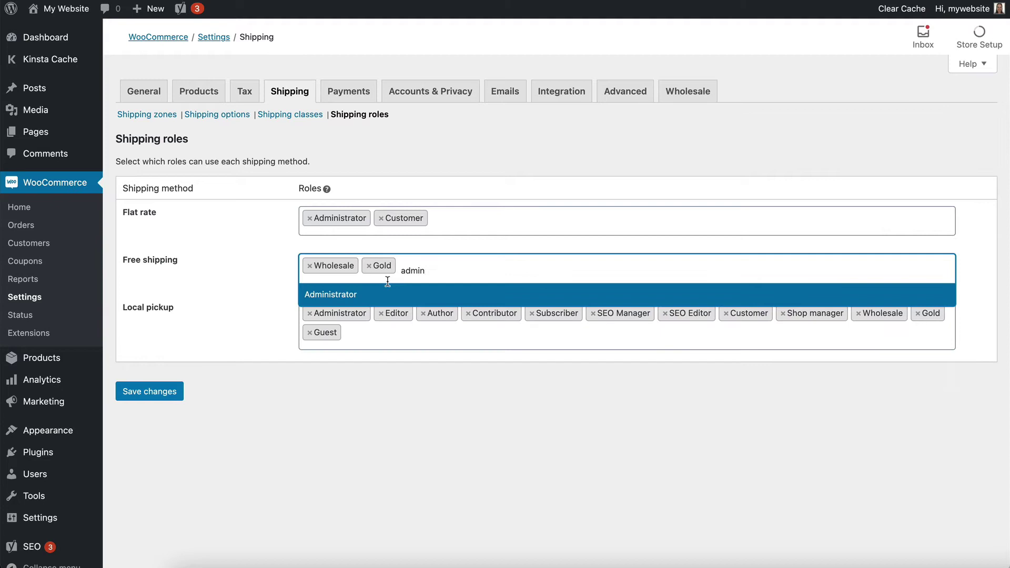
pyautogui.click(347, 300)
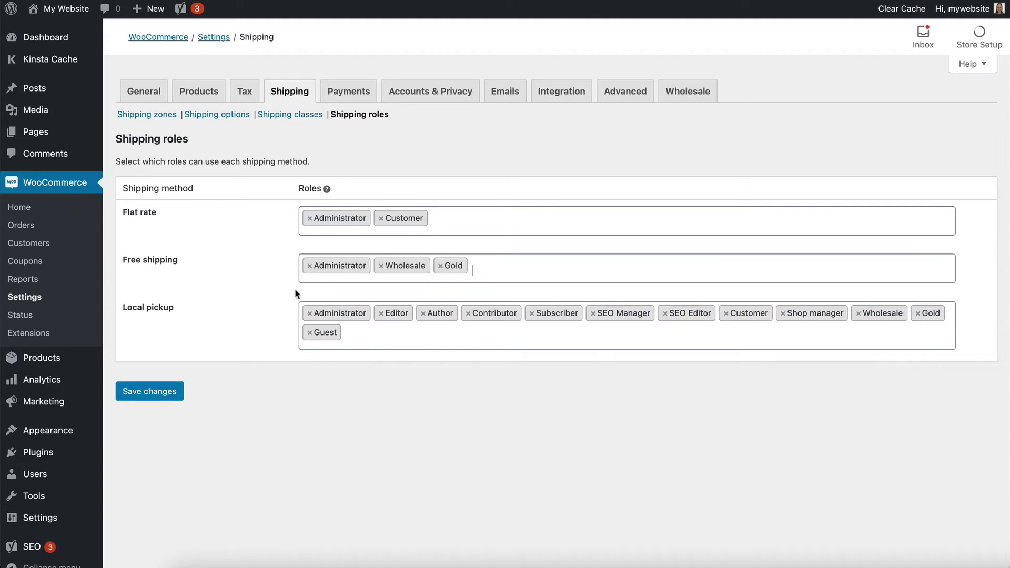
# Strip Local pickup down to the Wholesale and Gold roles
pyautogui.click(310, 313)
pyautogui.click(310, 313)
pyautogui.click(309, 313)
pyautogui.click(310, 313)
pyautogui.click(310, 313)
pyautogui.click(310, 314)
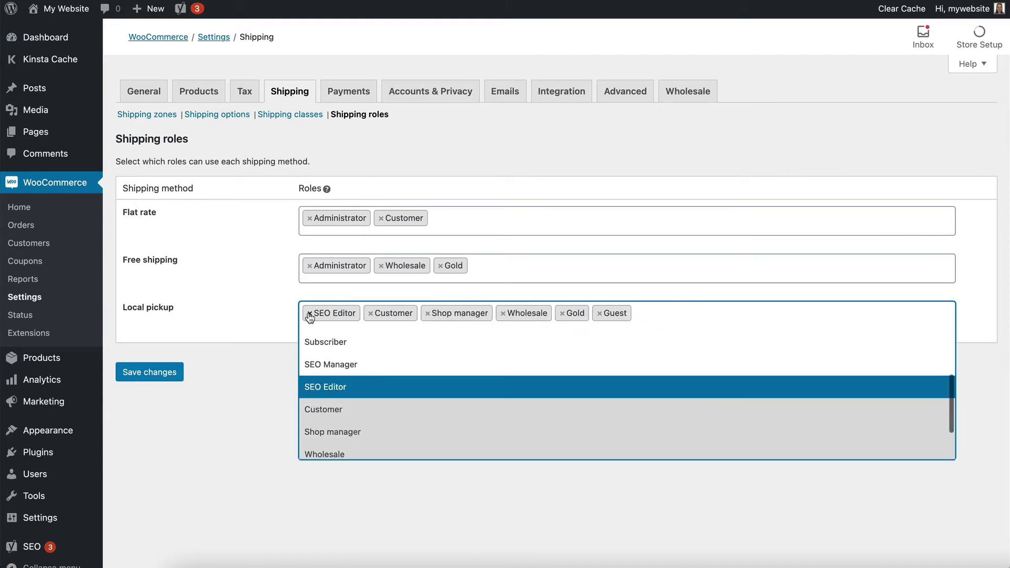
pyautogui.click(310, 313)
pyautogui.click(310, 314)
pyautogui.click(310, 313)
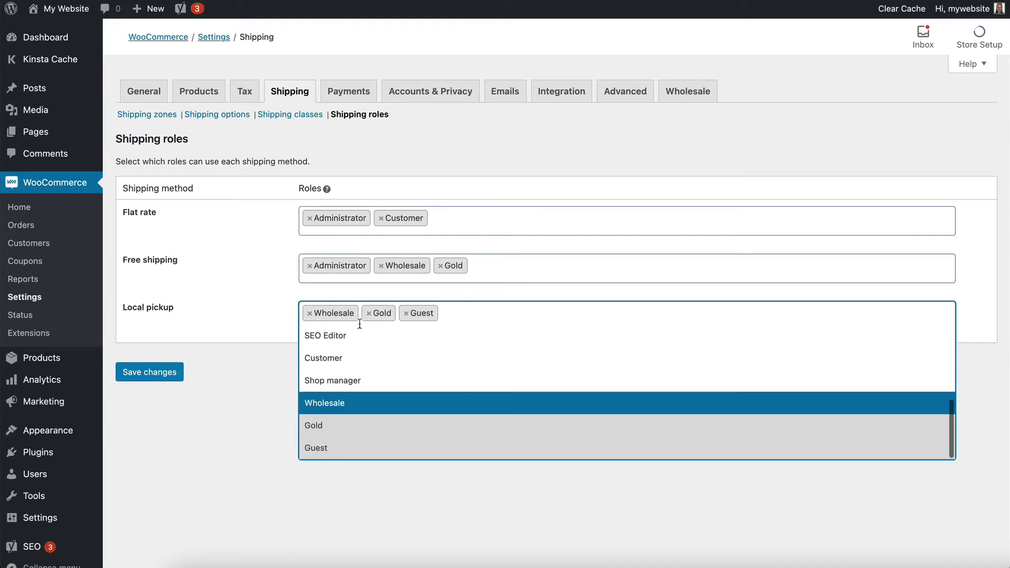
pyautogui.click(406, 314)
pyautogui.click(210, 326)
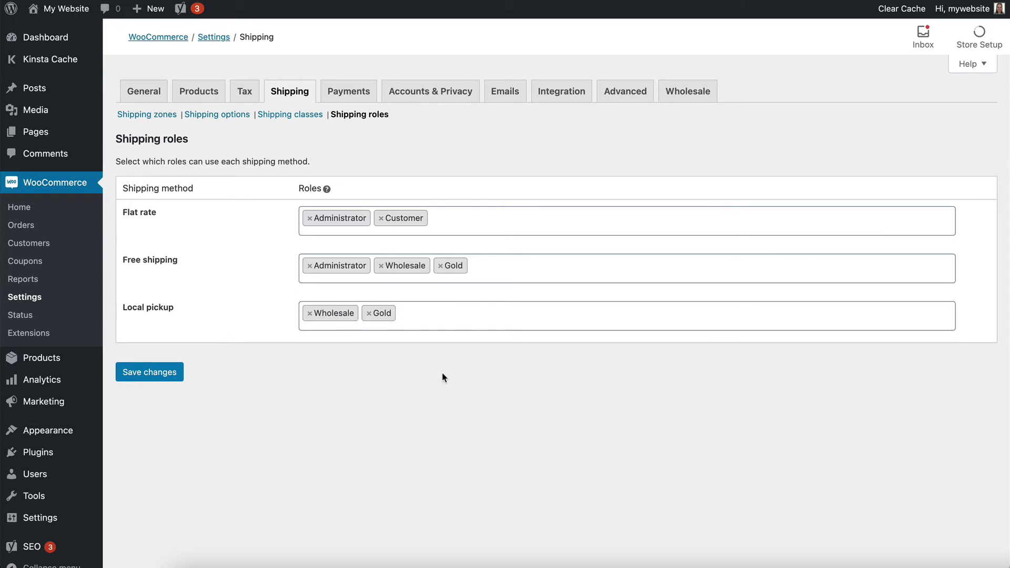
# Save the shipping role settings so 'Your settings have been saved.' appears
pyautogui.click(161, 375)
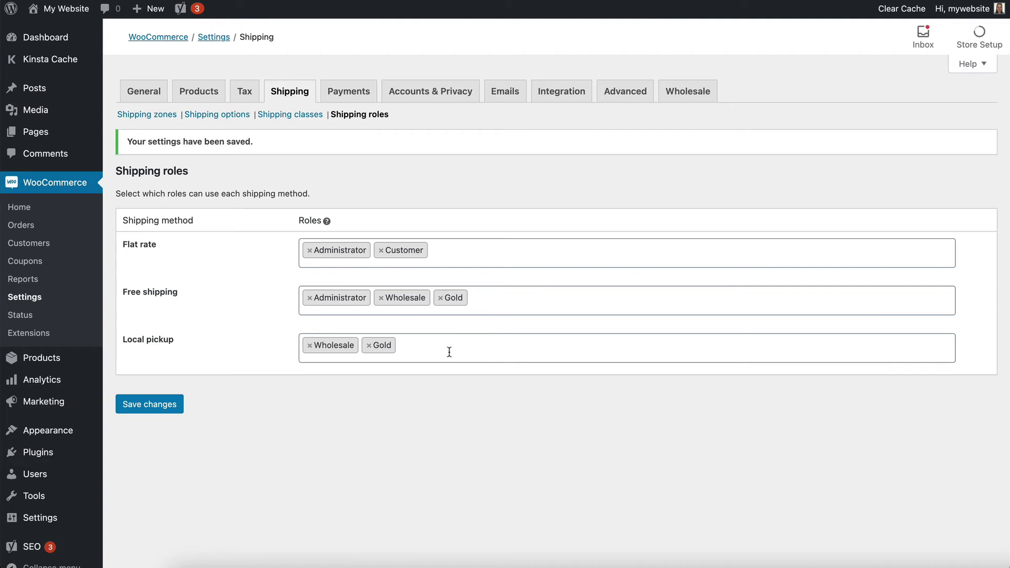
pyautogui.moveTo(309, 194); pyautogui.dragTo(117, 195)
pyautogui.click(133, 193)
# Enable Cheque payments and PayPal Standard in Payments and save the change
pyautogui.click(357, 94)
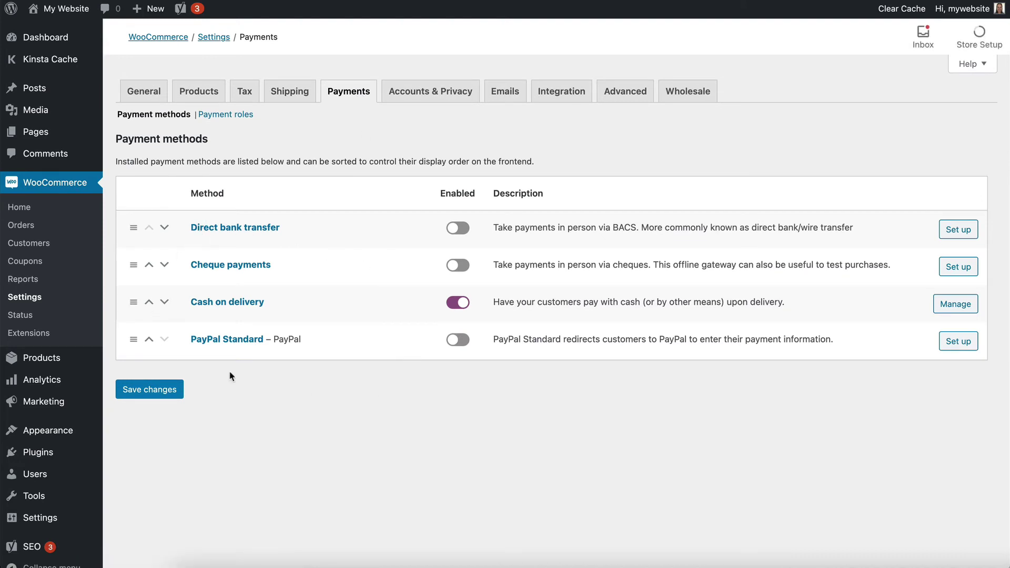
pyautogui.click(458, 267)
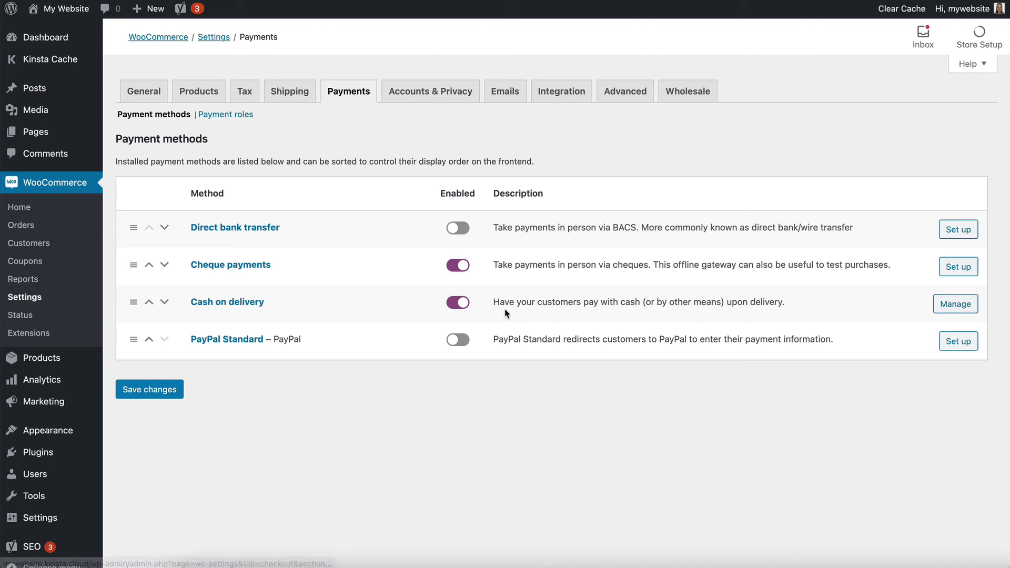
pyautogui.click(458, 340)
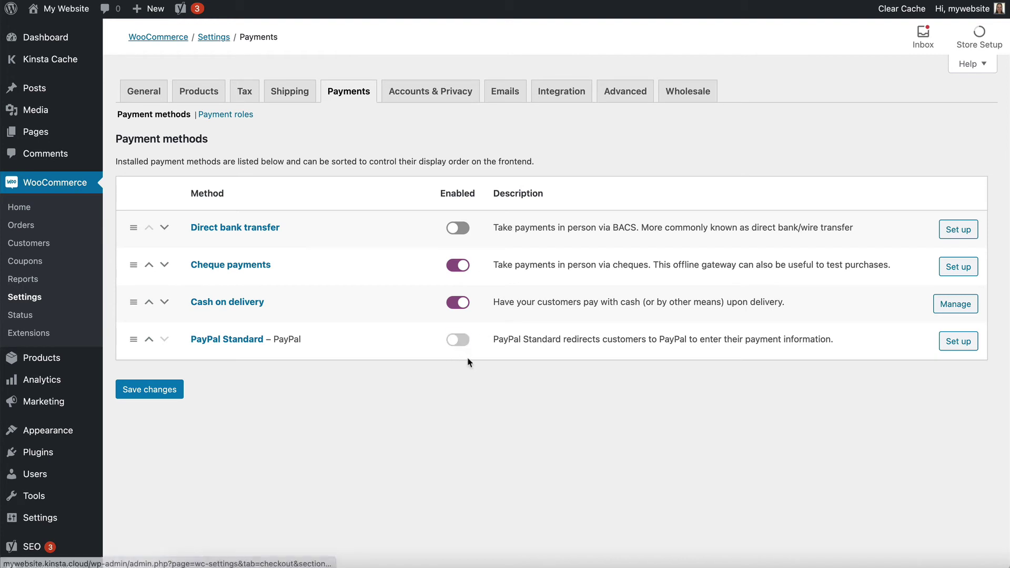
pyautogui.click(179, 389)
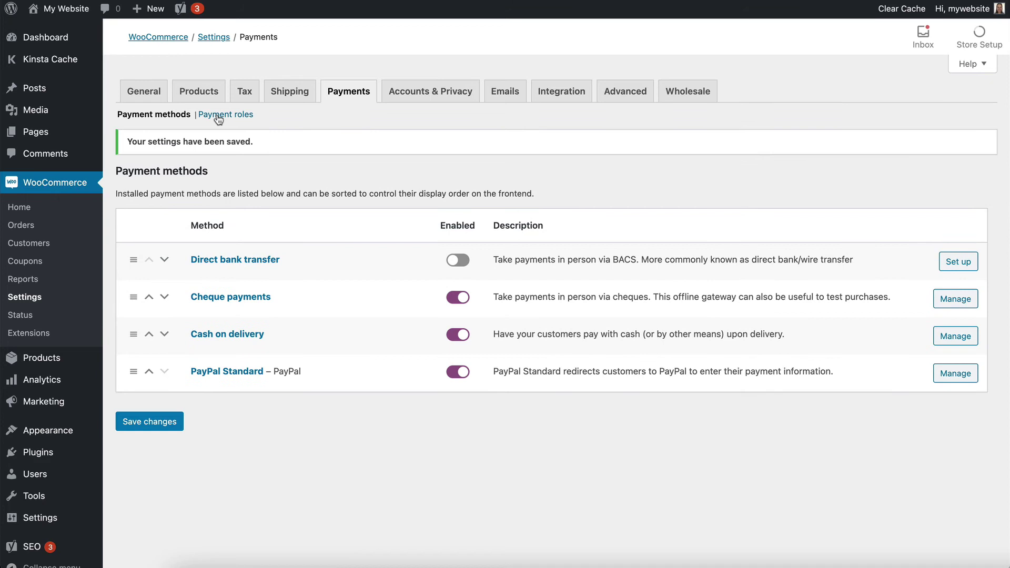
pyautogui.click(233, 114)
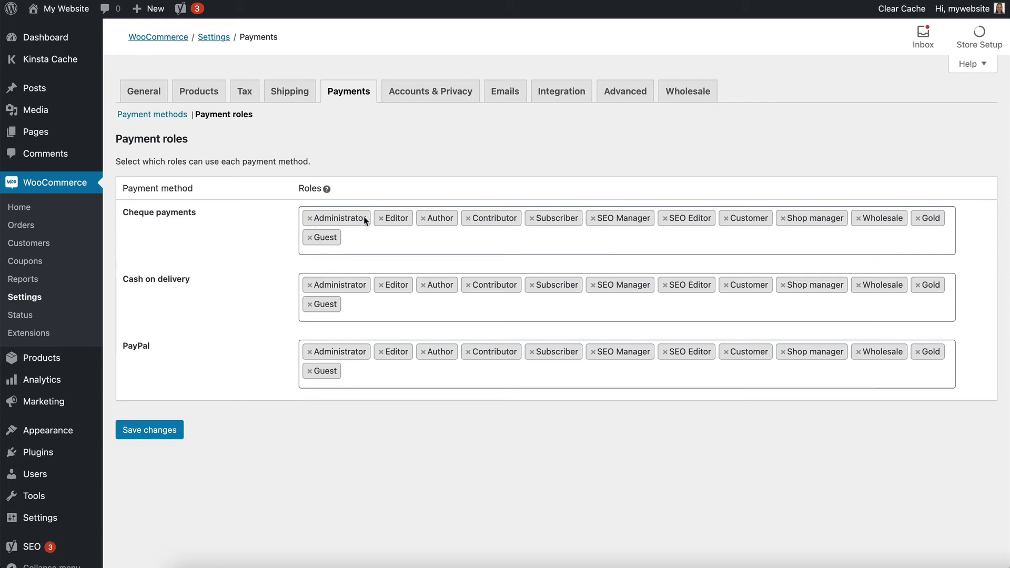
# Limit Cheque payments to Administrator, Wholesale and Gold
pyautogui.click(381, 219)
pyautogui.click(382, 219)
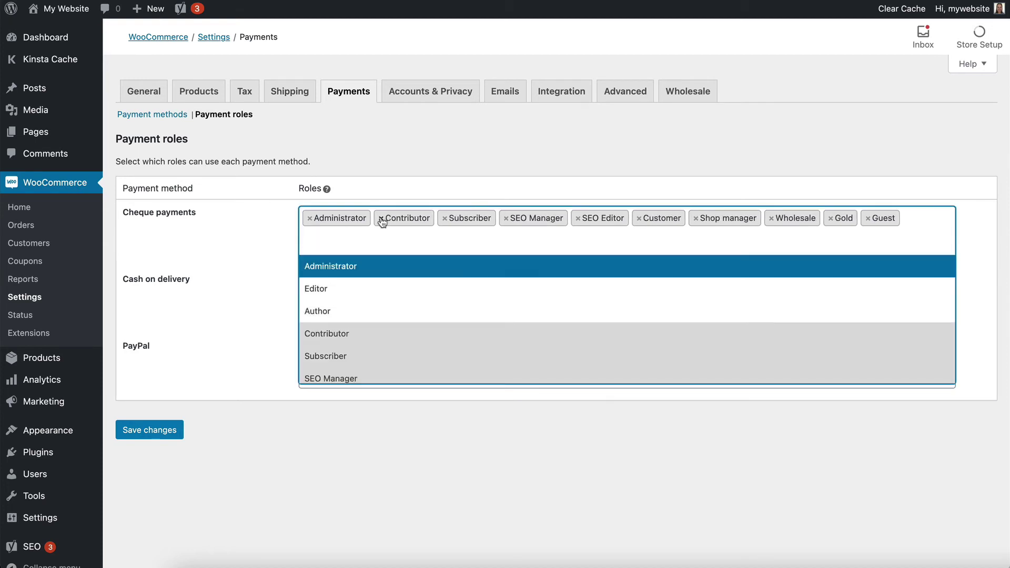
pyautogui.click(381, 219)
pyautogui.click(382, 219)
pyautogui.click(382, 218)
pyautogui.click(381, 219)
pyautogui.click(381, 218)
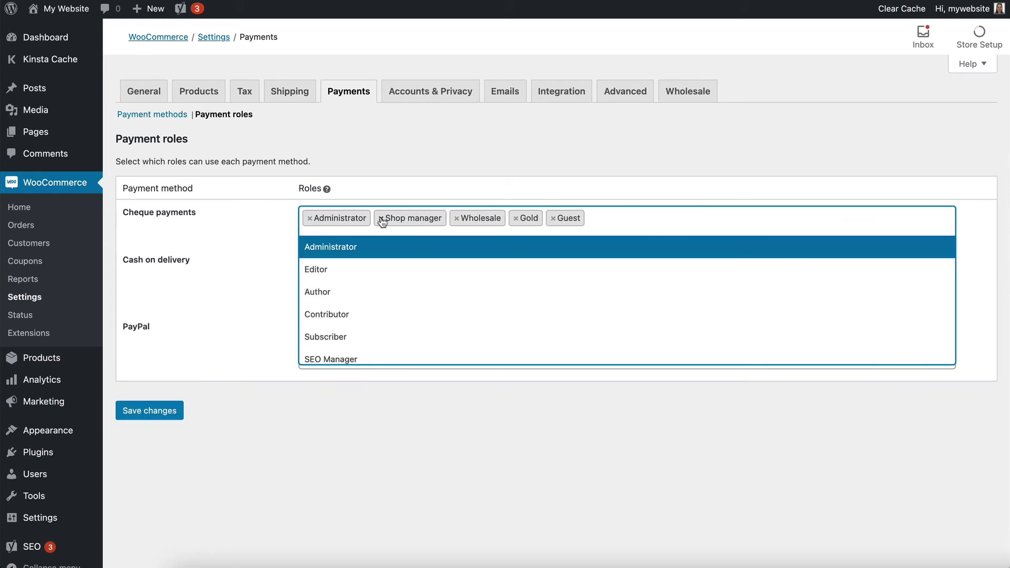
pyautogui.click(381, 219)
pyautogui.click(476, 218)
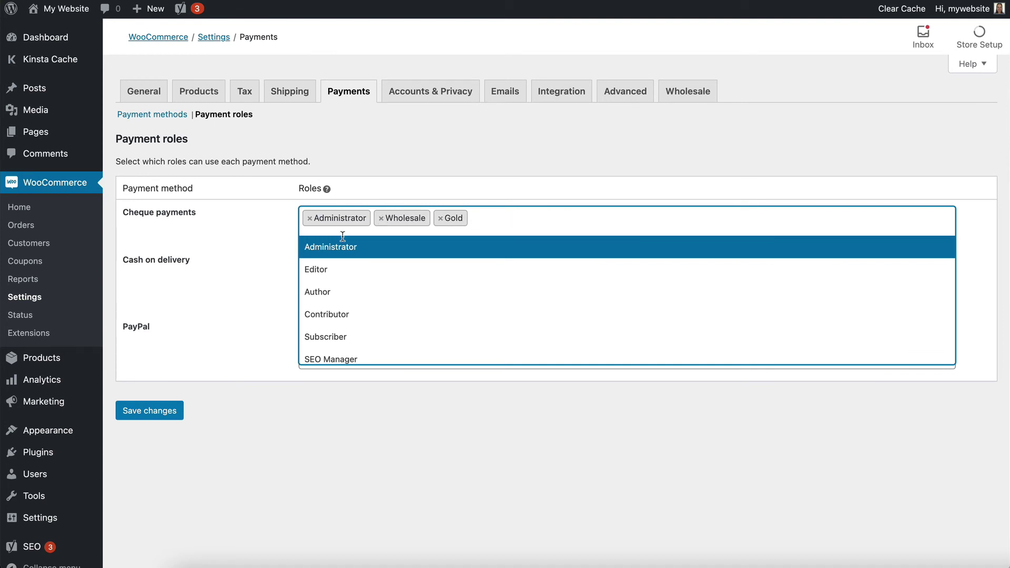
pyautogui.click(244, 255)
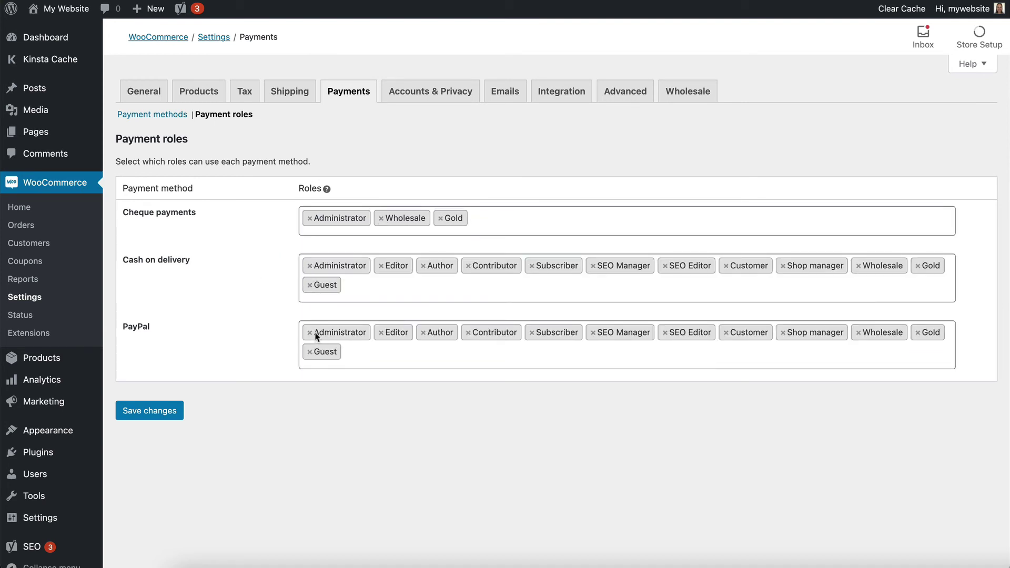
# Limit PayPal to Administrator, Customer and Guest
pyautogui.click(381, 333)
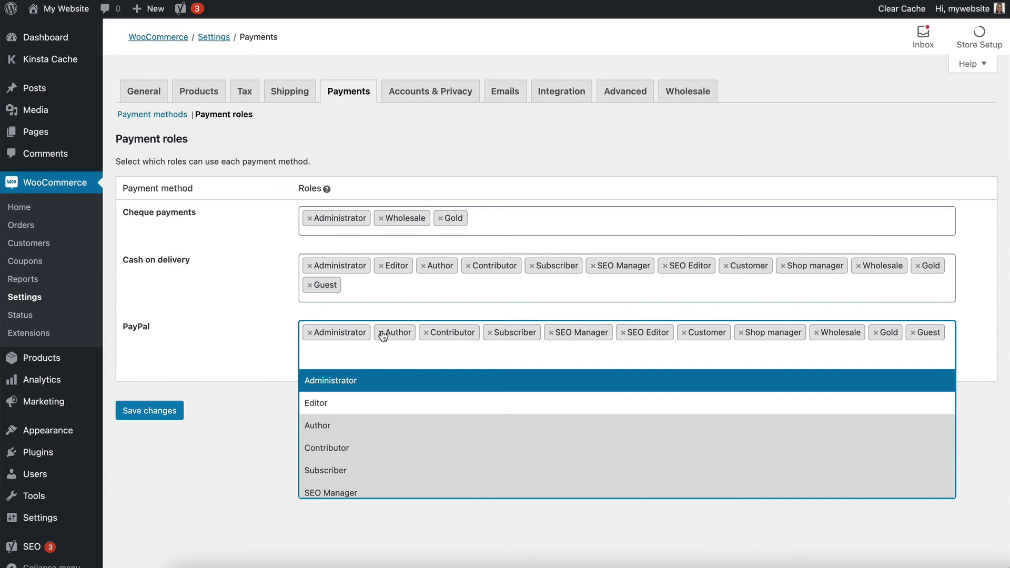
pyautogui.click(381, 333)
pyautogui.click(381, 333)
pyautogui.click(381, 333)
pyautogui.click(382, 333)
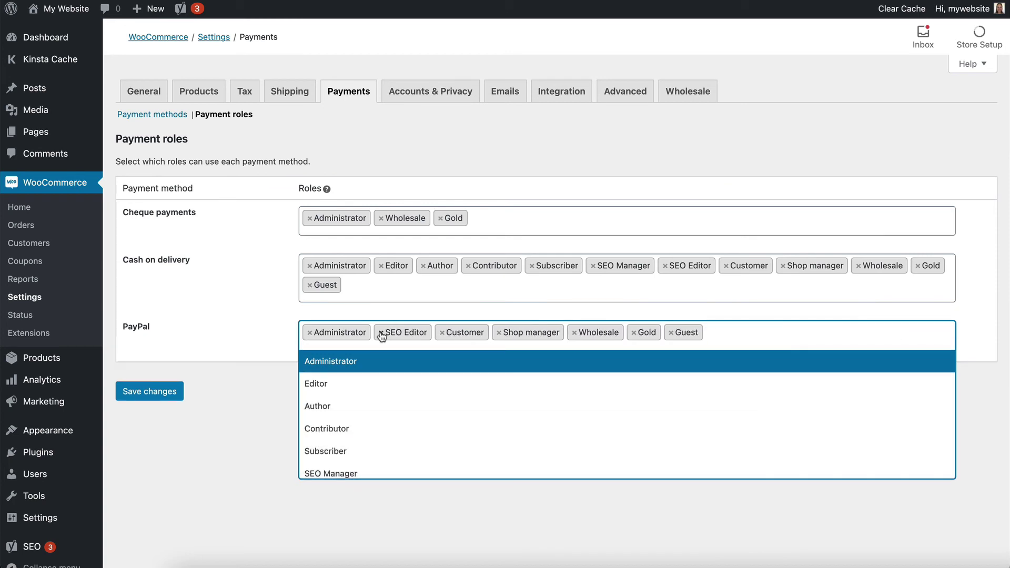
pyautogui.click(382, 333)
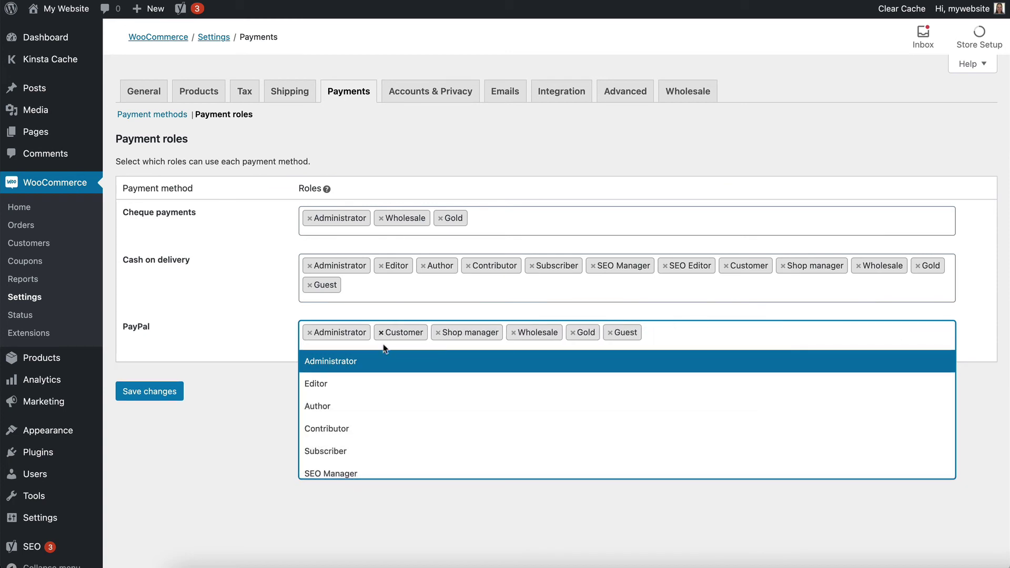
pyautogui.click(437, 333)
pyautogui.click(437, 333)
pyautogui.click(437, 333)
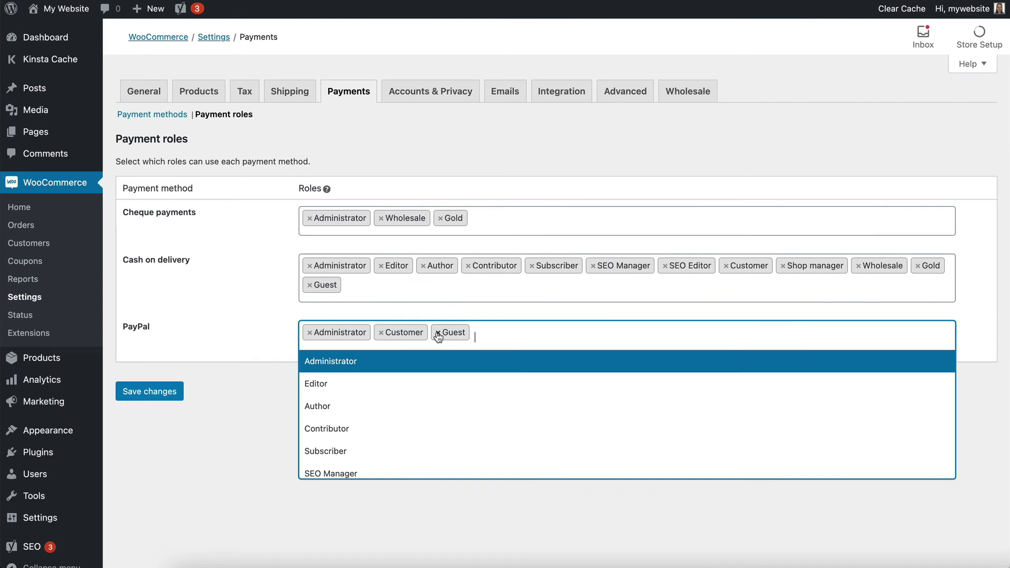
pyautogui.click(255, 330)
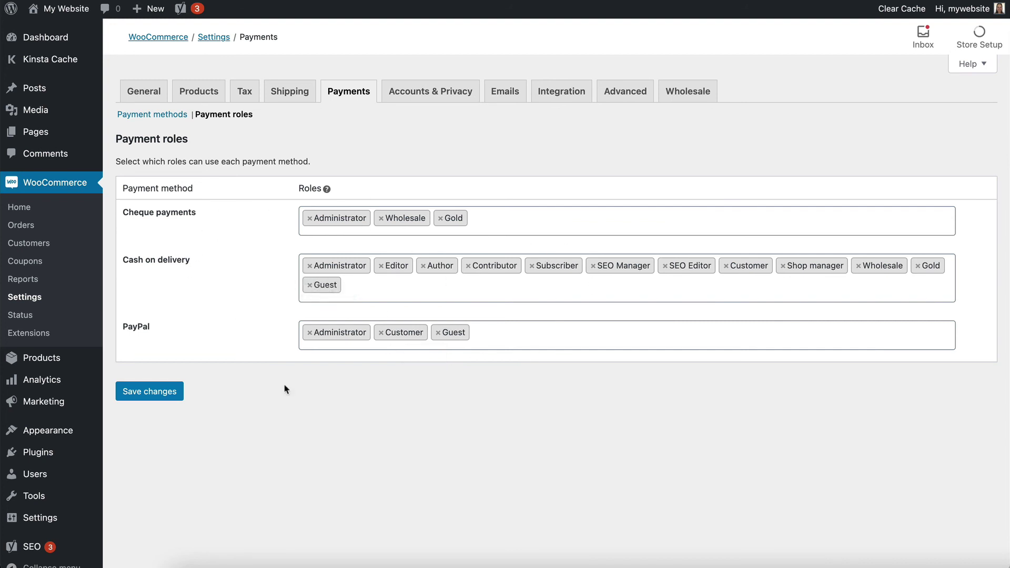
# Save the Cheque and PayPal role limits on the Payment roles page
pyautogui.click(151, 391)
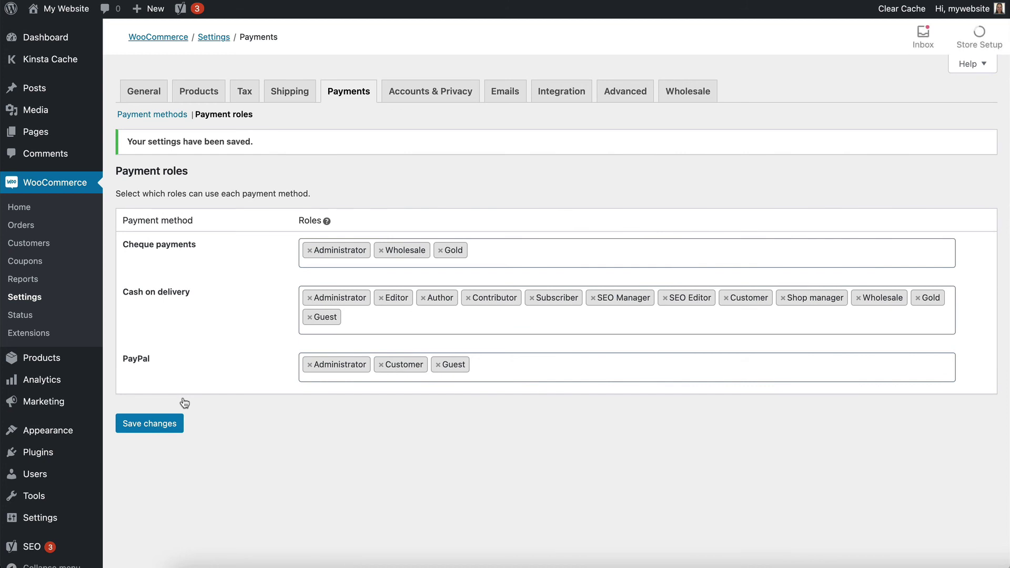